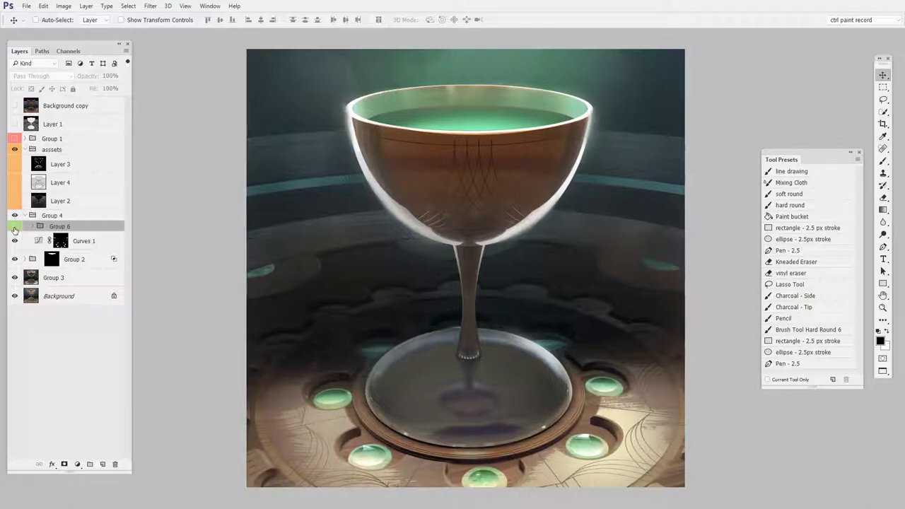
- Make Group 6 visible to show the green glow, toggling it off and on to compare
left_click(14, 227)
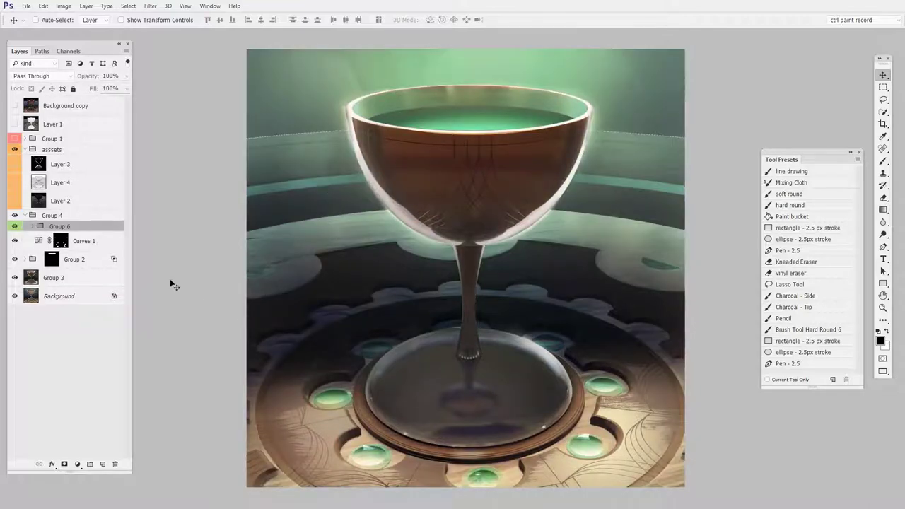
left_click(14, 227)
left_click(14, 226)
- Switch to the 'color correction' workspace and zoom into the chalice before fitting the painting
left_click(852, 20)
left_click(864, 40)
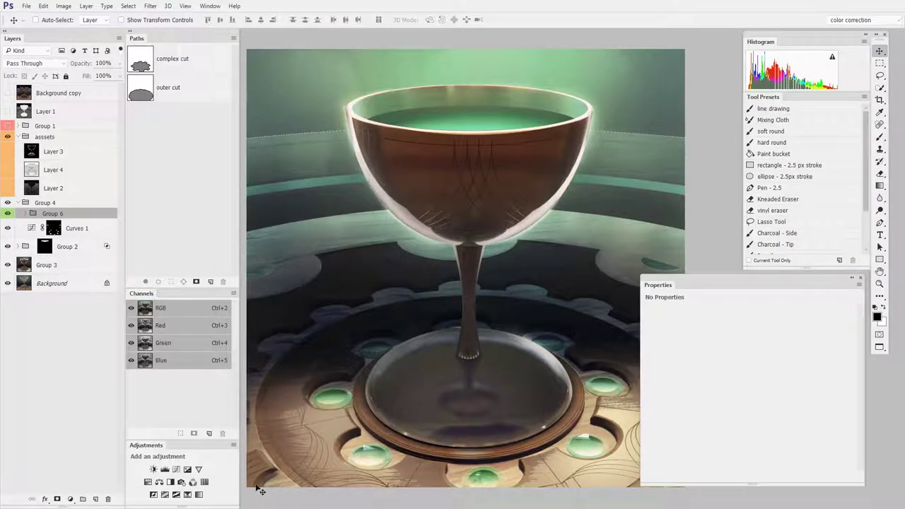
key("ctrl+space")
left_click_drag(546, 374, 568, 389)
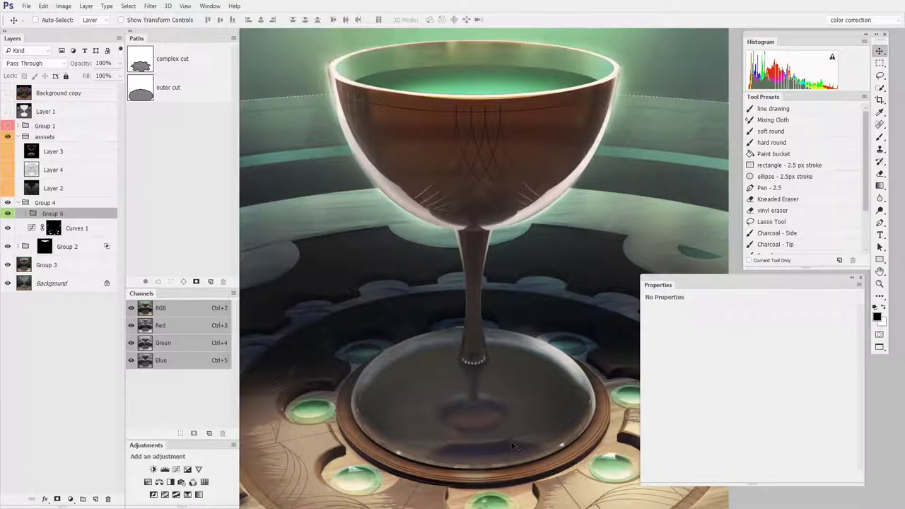
key("ctrl+0")
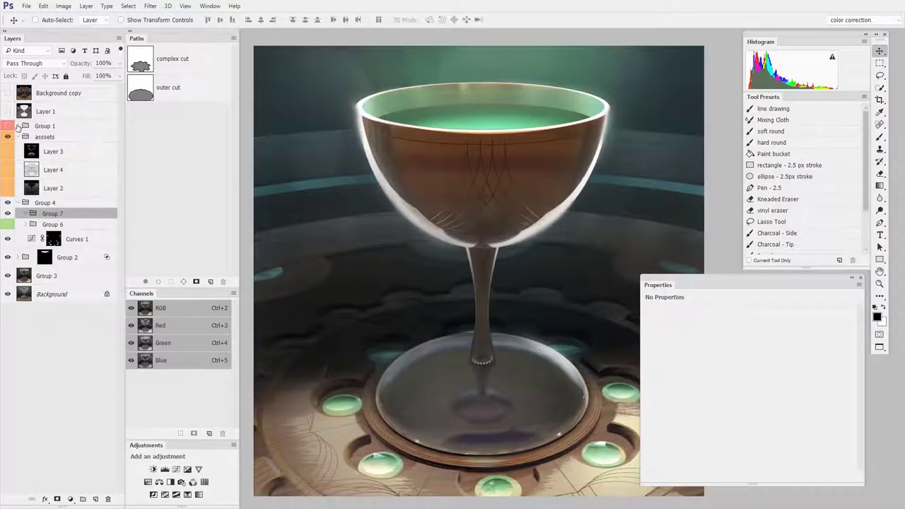
- Load Layer 6's glass outline as a selection and add a Curves adjustment masked to it
left_click(17, 126)
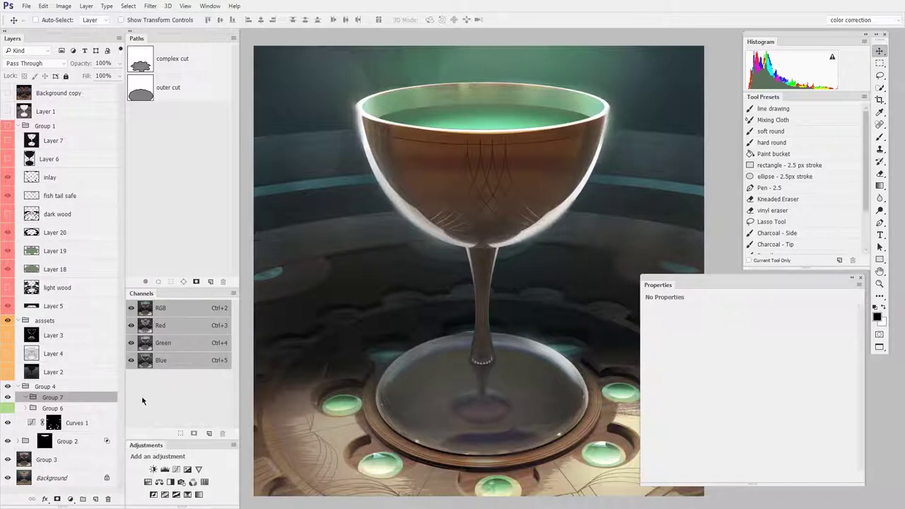
key("ctrl")
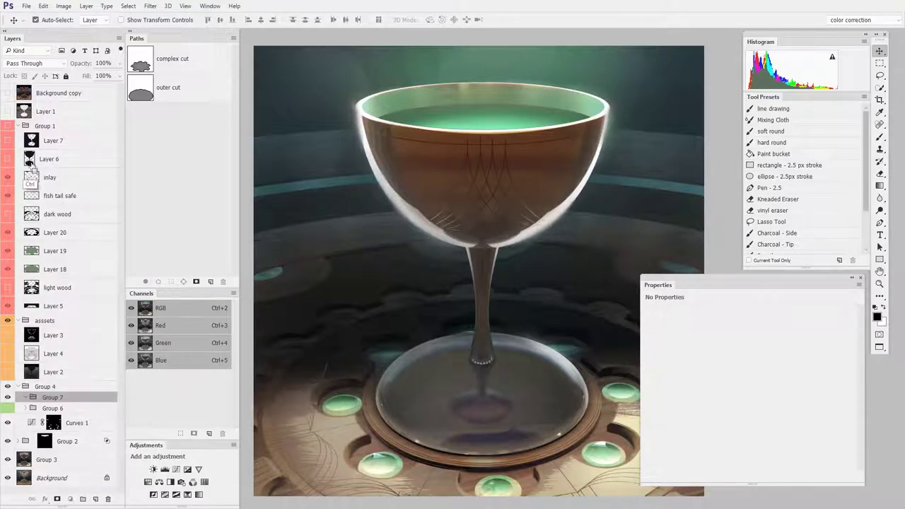
left_click(32, 166, "ctrl")
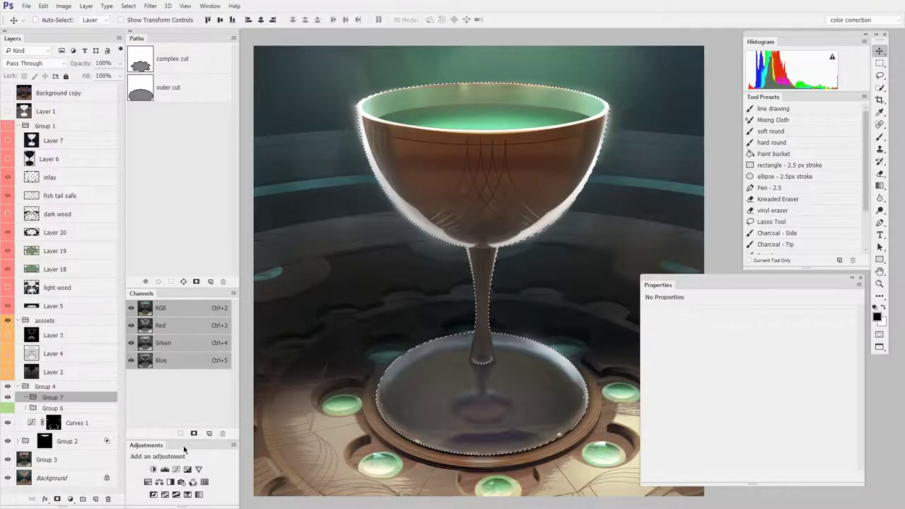
left_click(176, 470)
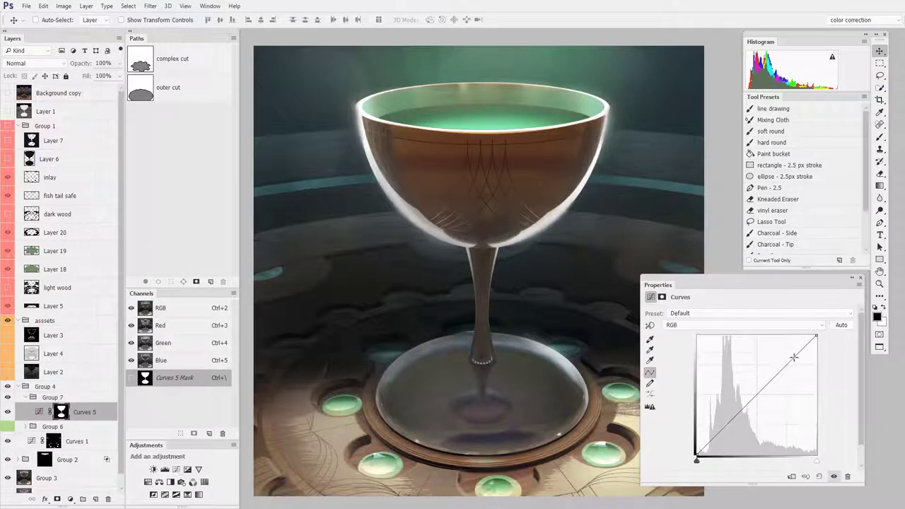
- Shape an S-curve with raised highlights and lowered shadows, then reload the glass selection
left_click_drag(794, 358, 790, 351)
mouse_move(739, 404)
left_mouse_down()
mouse_move(735, 419)
mouse_move(737, 411)
left_mouse_up()
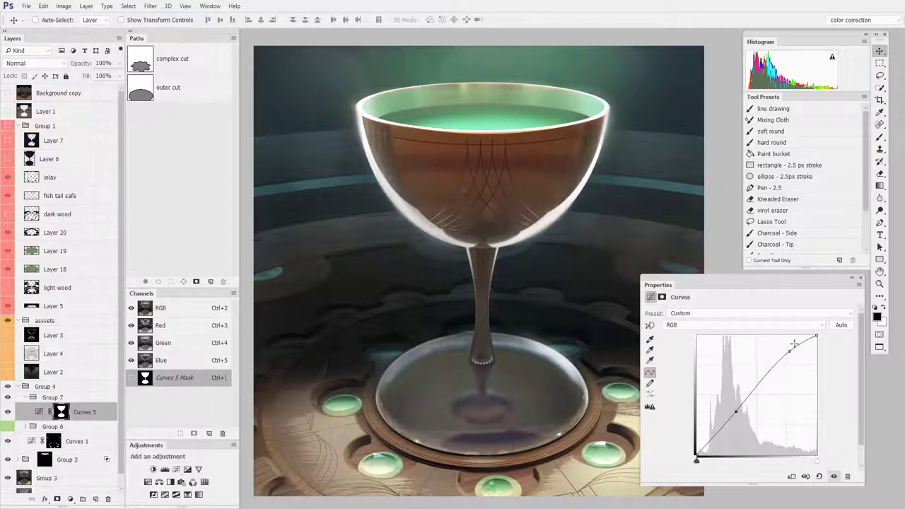
left_click_drag(795, 343, 788, 349)
mouse_move(736, 411)
left_mouse_down()
mouse_move(738, 403)
mouse_move(737, 416)
left_mouse_up()
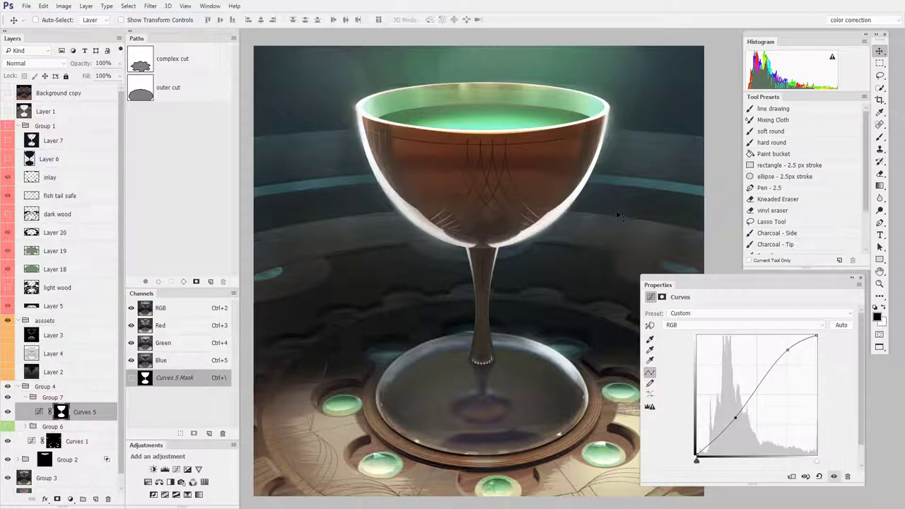
key("ctrl+shift+d")
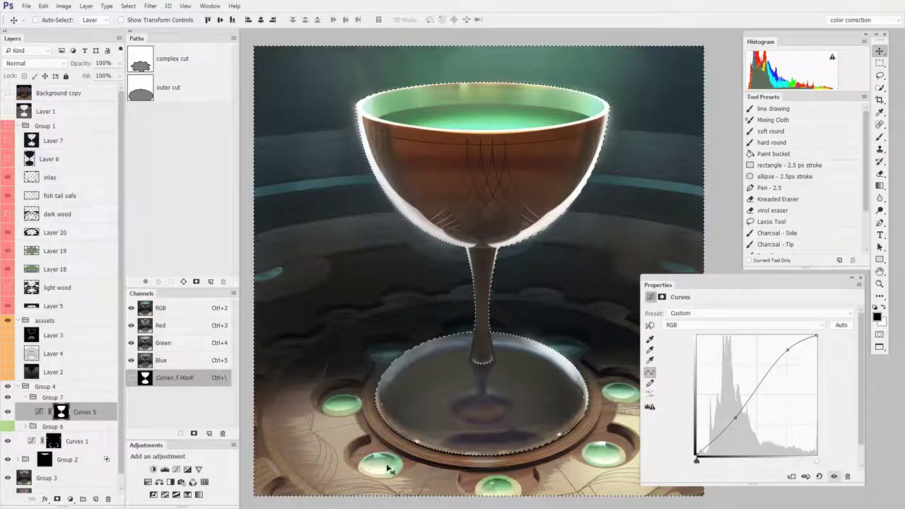
- Add Curves 6 with raised RGB and Green curves, then create Group 8 with a layer mask
left_click(178, 472)
left_click_drag(782, 369, 772, 349)
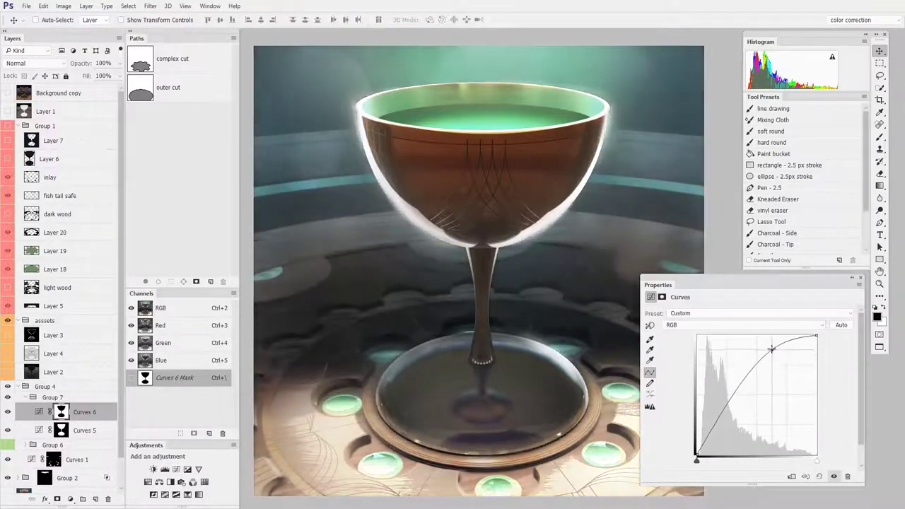
left_click(736, 325)
left_click(736, 346)
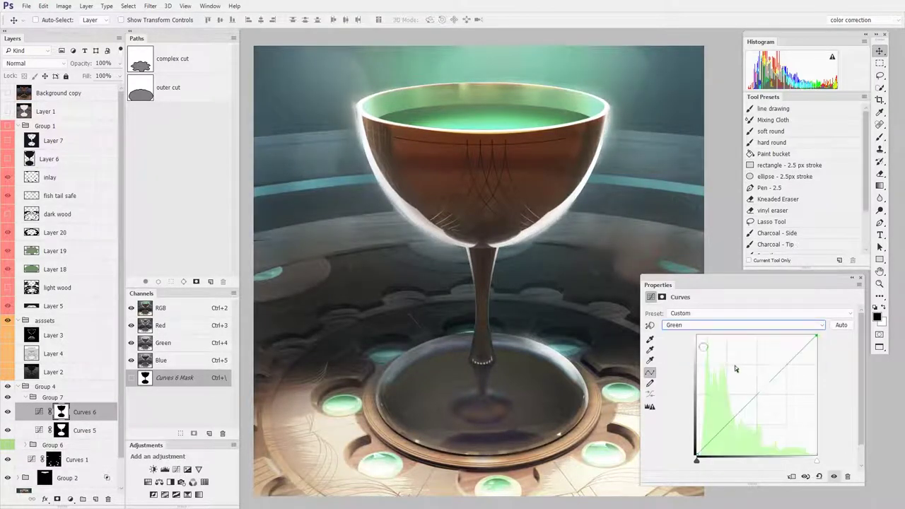
left_click_drag(760, 390, 760, 374)
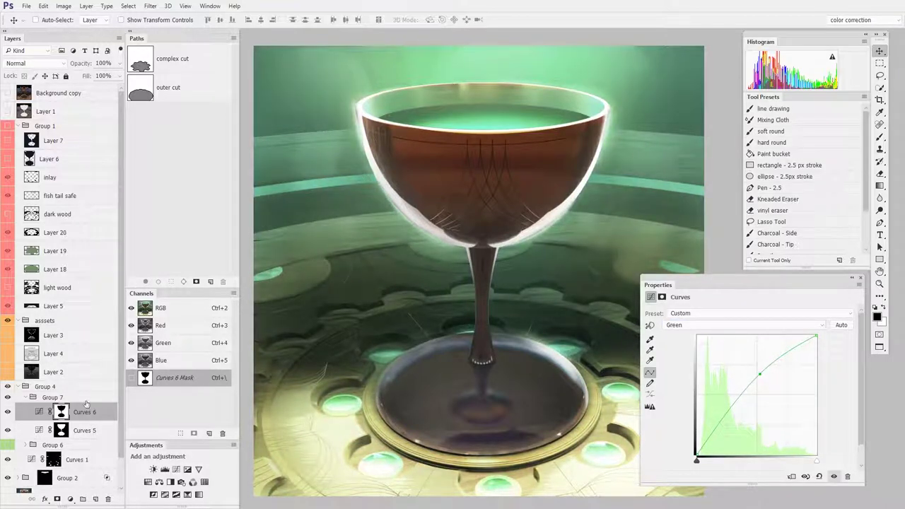
left_click(83, 499)
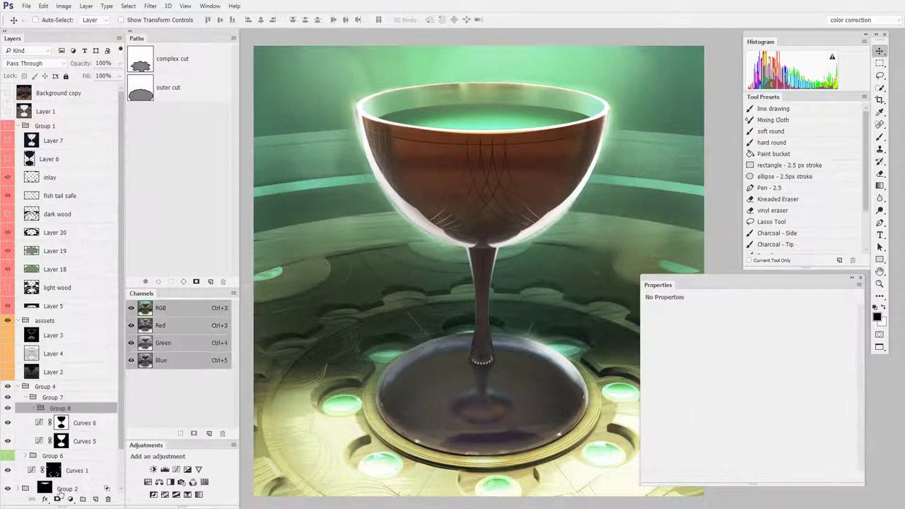
left_click(57, 498)
- Move Curves 6 into Group 8 and paint Group 8's mask with a roughly 946 px brush
left_click_drag(69, 412, 62, 416)
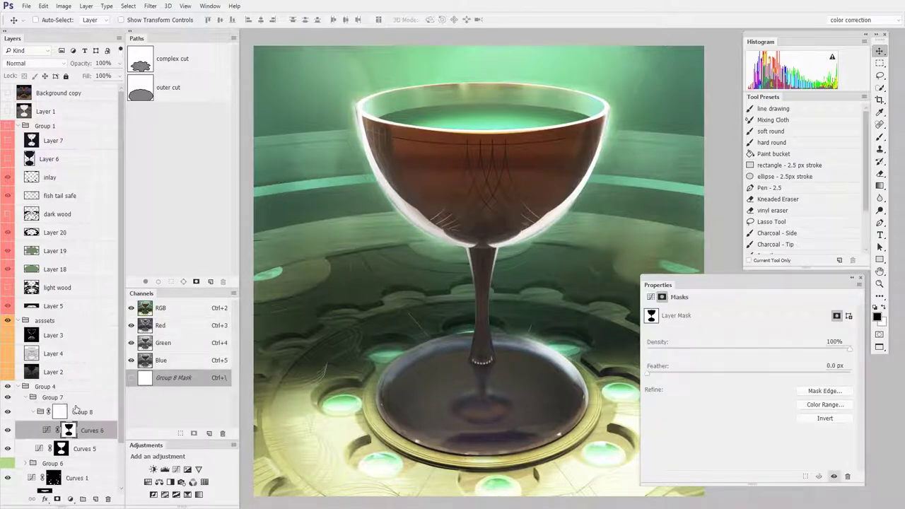
key("ctrl+minus")
key("b")
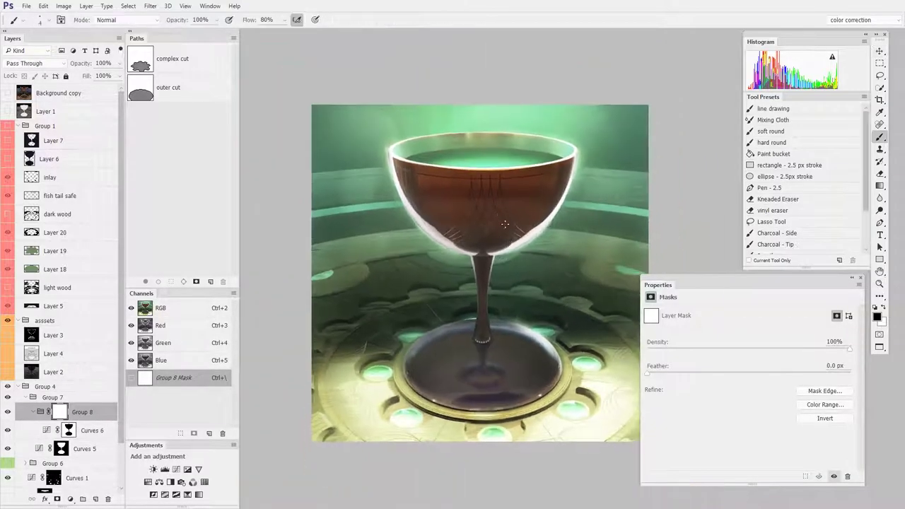
right_click(472, 270)
key("Escape")
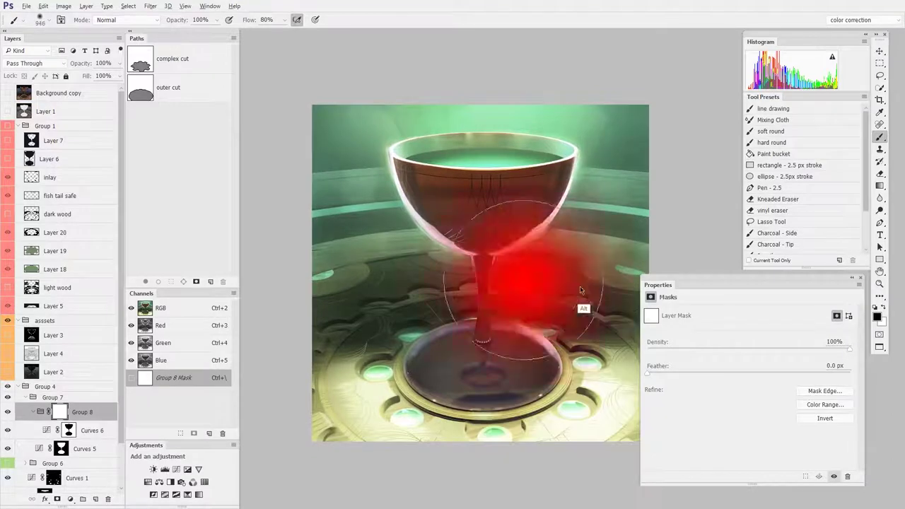
mouse_move(398, 339)
left_mouse_down()
mouse_move(580, 339)
mouse_move(616, 319)
left_mouse_up()
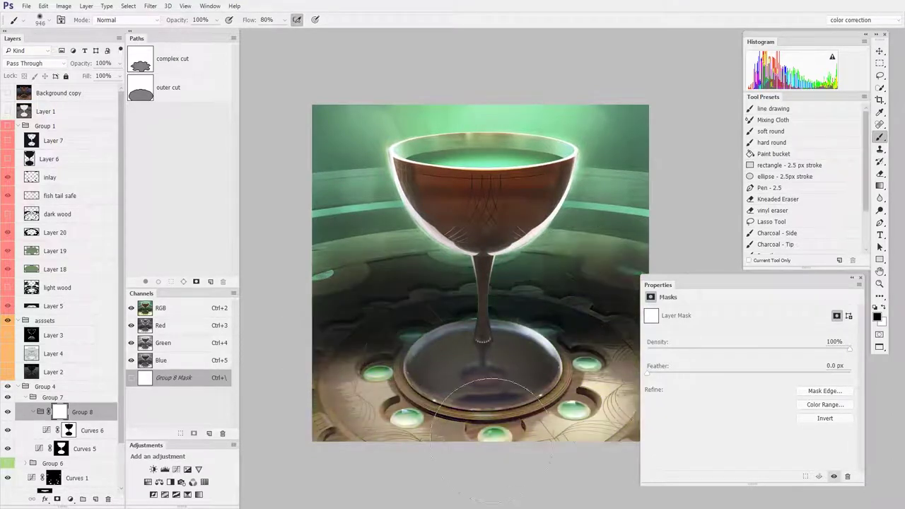
mouse_move(368, 428)
left_mouse_down()
mouse_move(313, 263)
mouse_move(676, 233)
left_mouse_up()
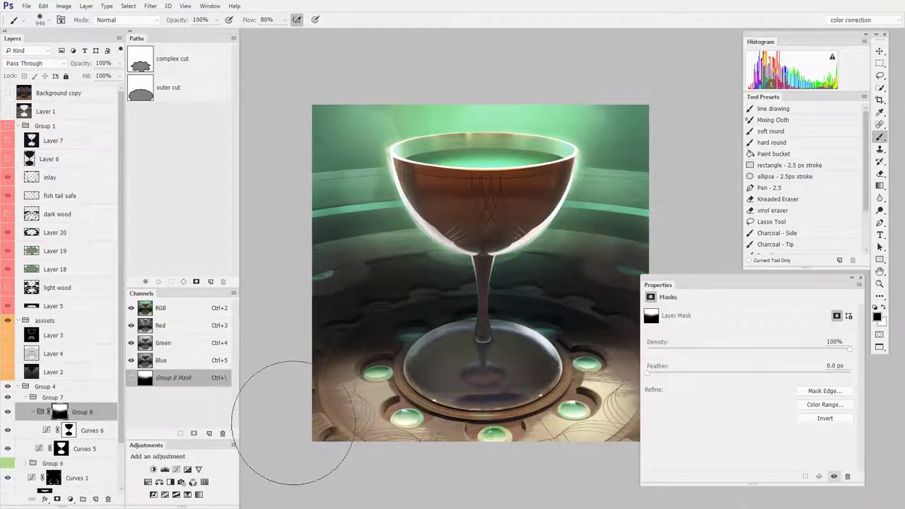
scroll(453, 375, "up", 2)
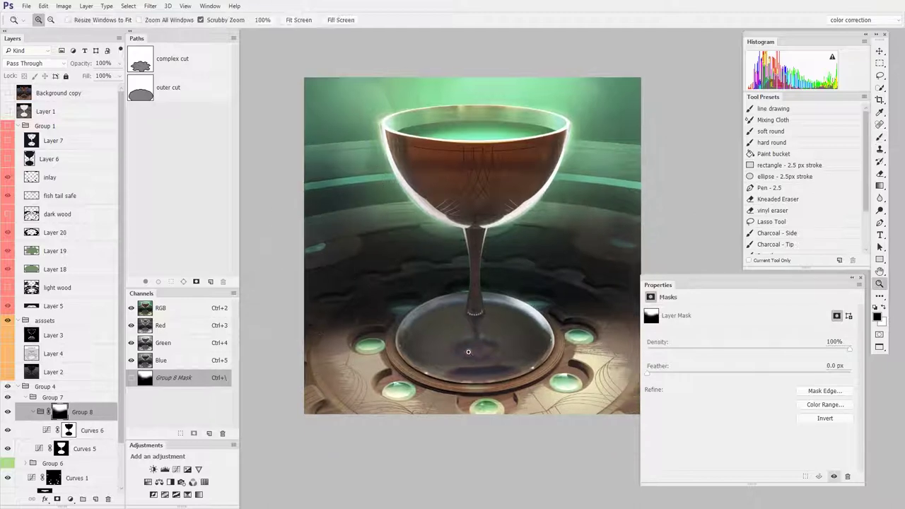
- Lower Curves 6's upper RGB point, test a lowered Green curve, then switch to the Blue channel
key("alt+bracketleft")
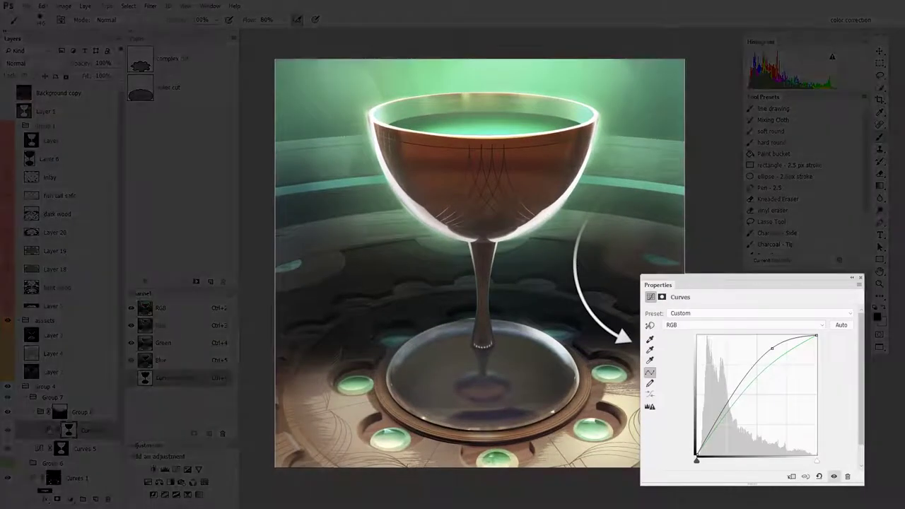
left_click_drag(772, 348, 769, 353)
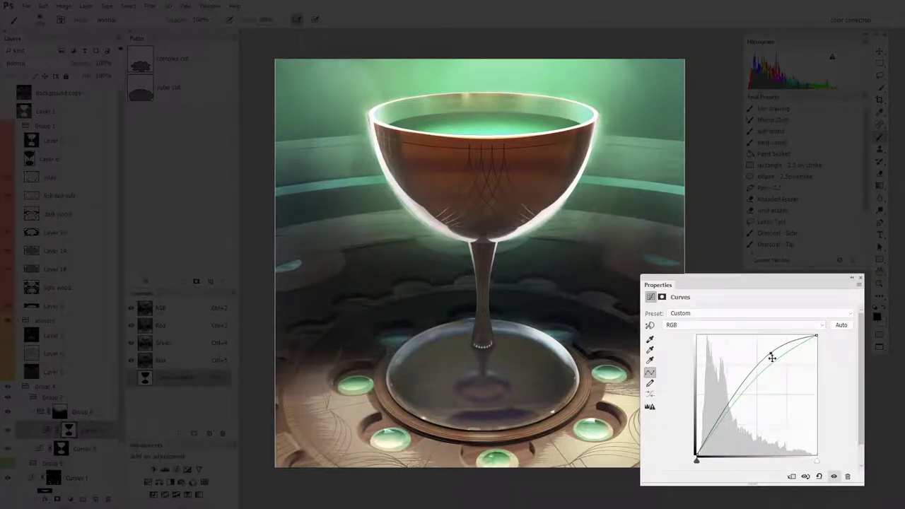
left_click(740, 329)
left_click(730, 346)
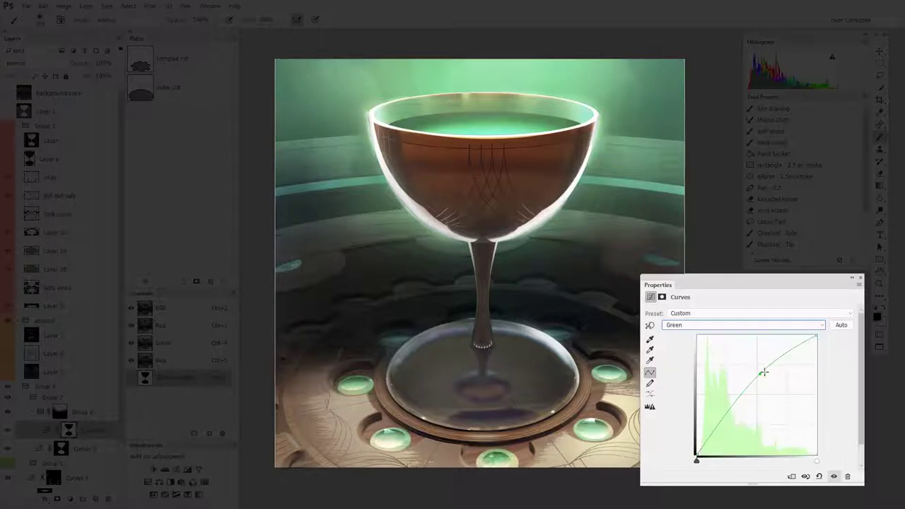
mouse_move(767, 375)
left_mouse_down()
mouse_move(775, 389)
mouse_move(764, 380)
left_mouse_up()
left_click(738, 324)
left_click(707, 359)
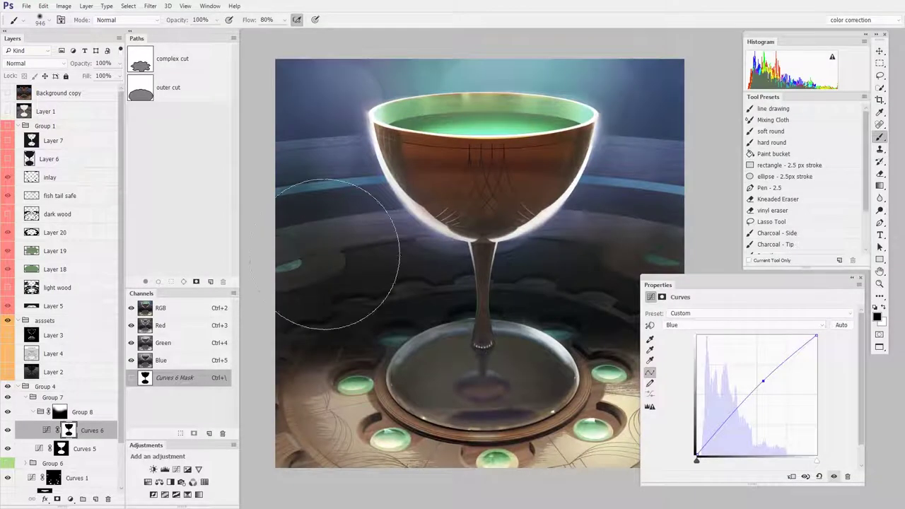
- Load the outer cut path as a selection and add Layer 6's goblet bowl and stem outline
left_click(141, 65, "ctrl")
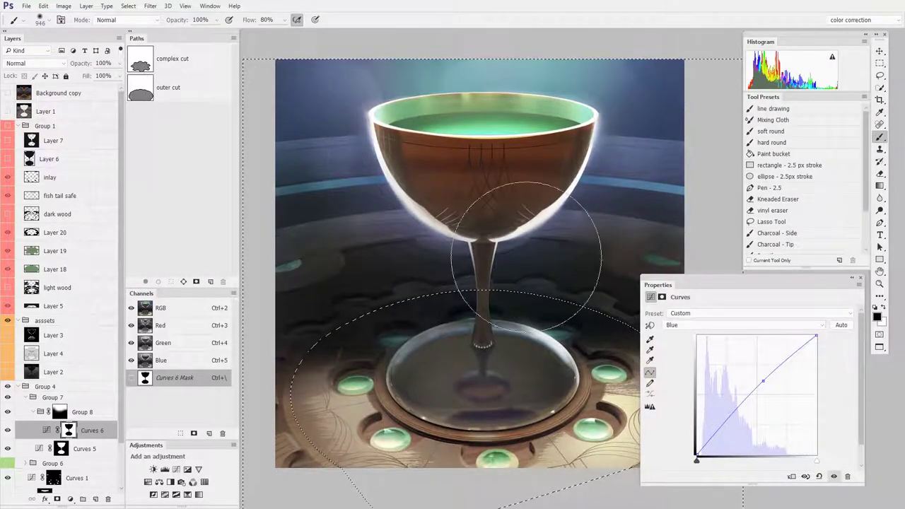
left_click(141, 62, "ctrl")
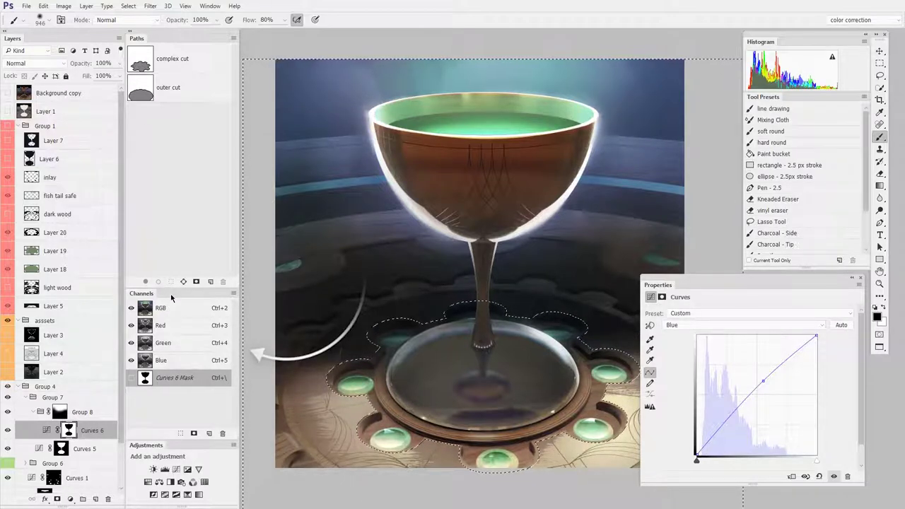
left_click(145, 344, "ctrl")
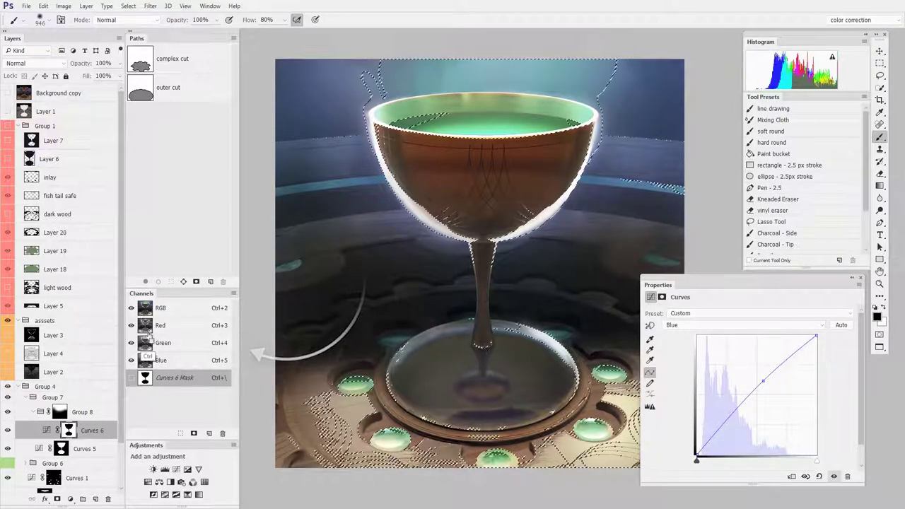
left_click(144, 363, "ctrl")
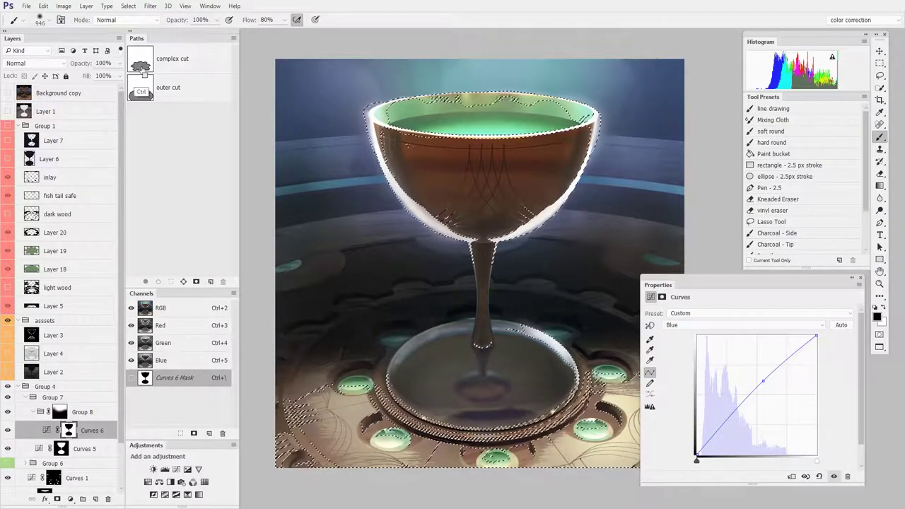
left_click(141, 94, "ctrl")
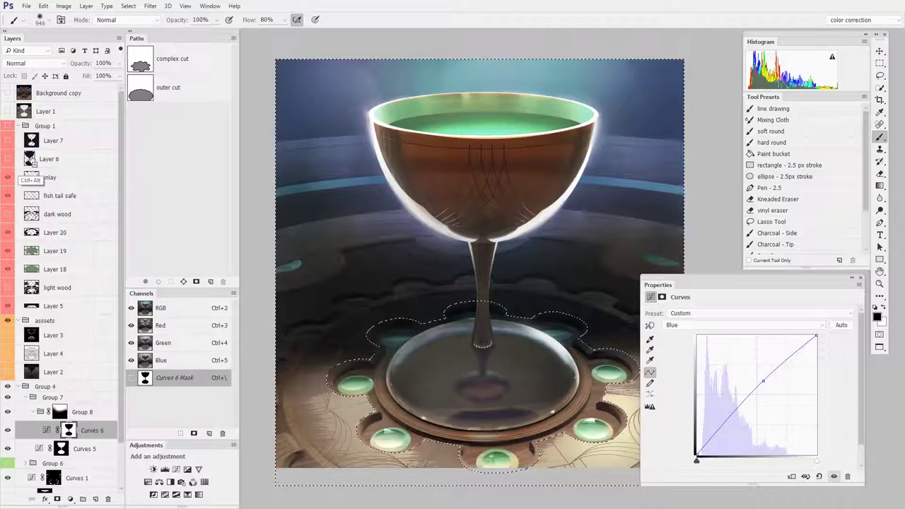
left_click(30, 160, "ctrl+shift")
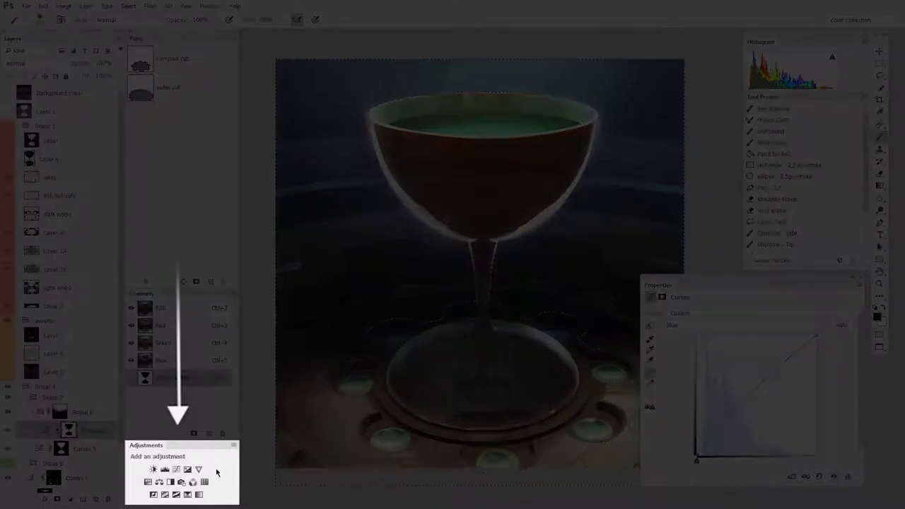
- Add a Levels layer masked to the goblet selection with midtone gamma set to 0.84
left_click(164, 469)
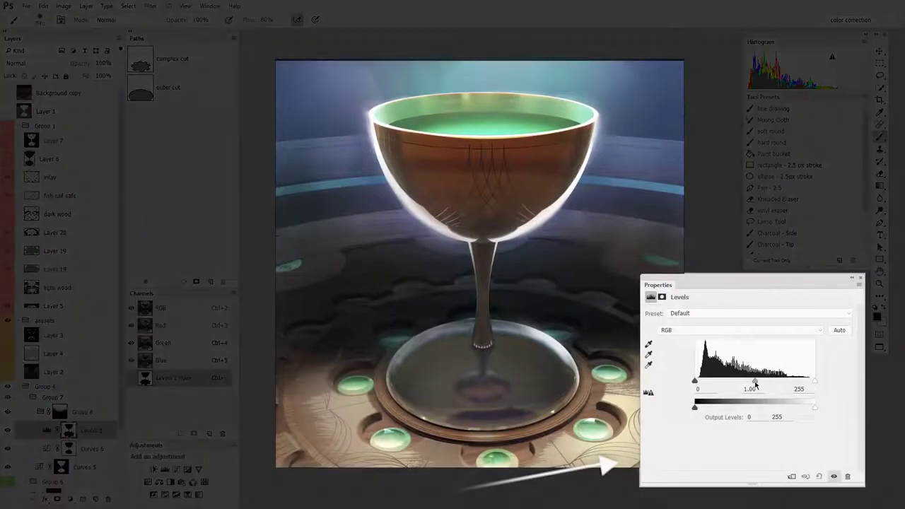
mouse_move(755, 381)
left_mouse_down()
mouse_move(767, 381)
mouse_move(754, 382)
left_mouse_up()
mouse_move(815, 381)
left_mouse_down()
mouse_move(806, 385)
mouse_move(814, 382)
left_mouse_up()
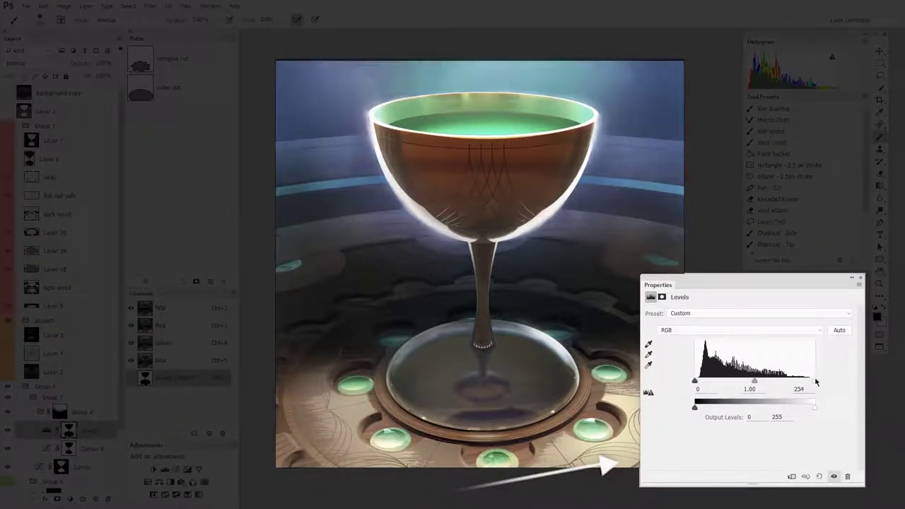
left_click_drag(755, 382, 759, 388)
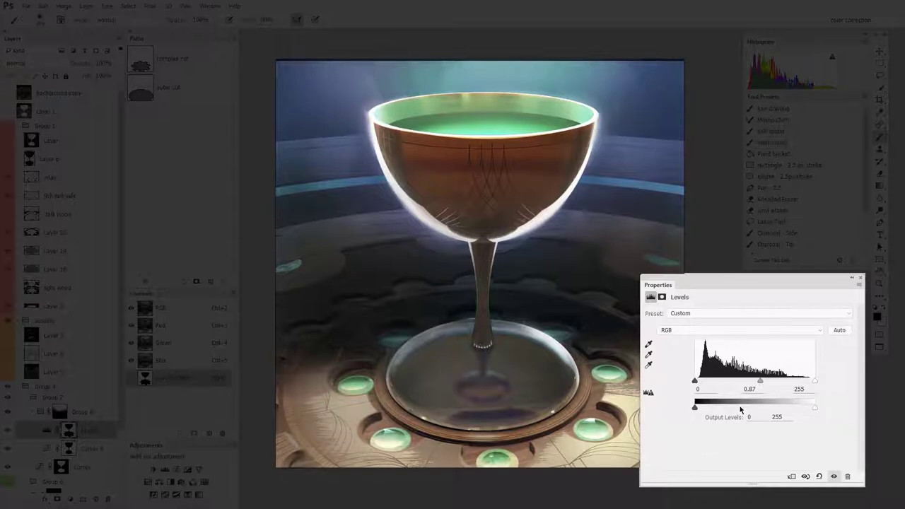
left_click_drag(761, 384, 763, 384)
left_click(68, 399)
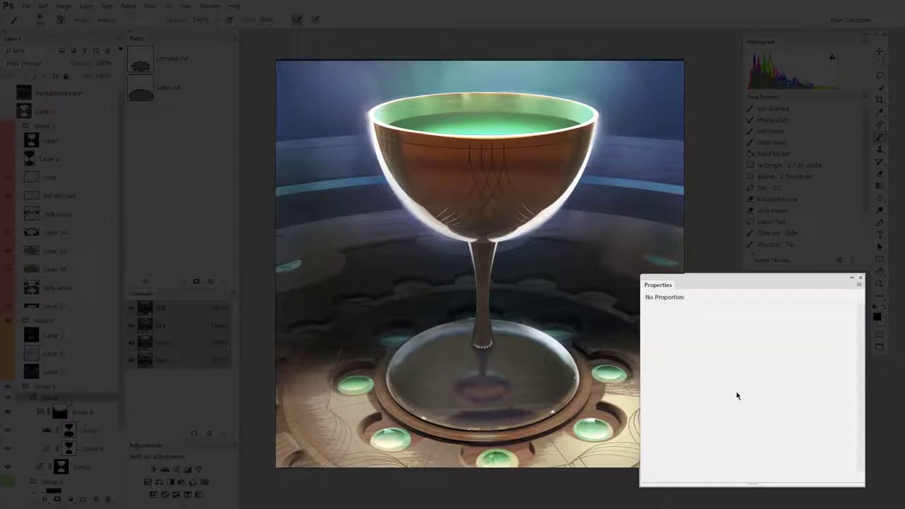
- Add Curves 7 with a gentle S-curve: upper point added, shadows pulled down, midpoint nudged lower
left_click(177, 469)
left_click(785, 364)
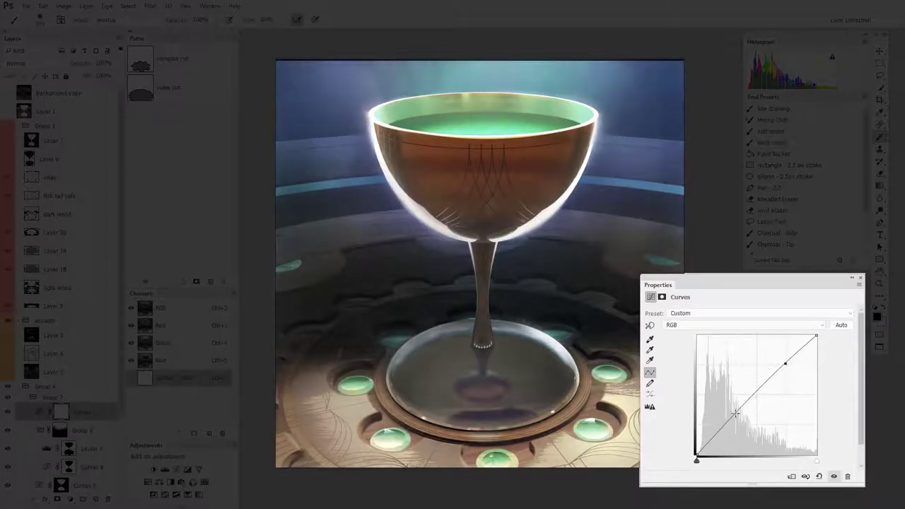
left_click_drag(736, 414, 724, 425)
left_click(786, 363)
left_click_drag(724, 425, 723, 430)
left_click(762, 389)
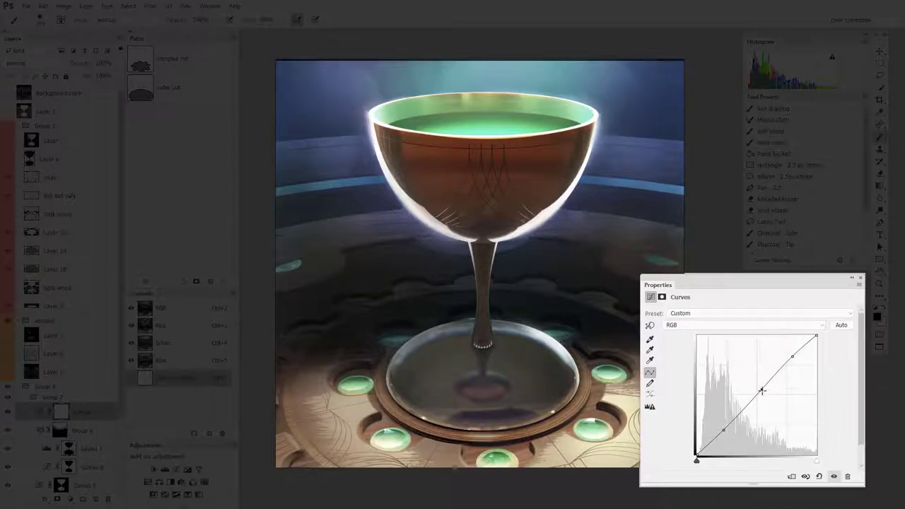
left_click_drag(762, 390, 762, 394)
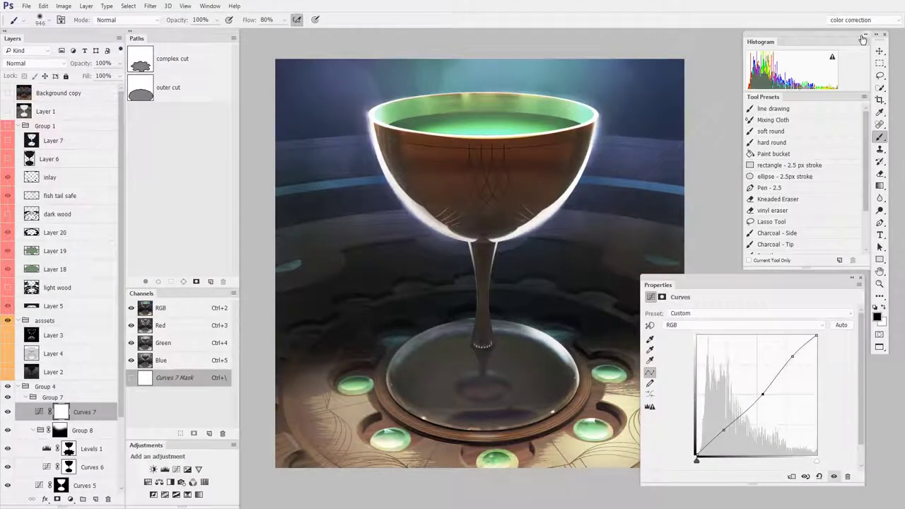
- Set the Histogram channel to Luminosity in compact view and delete the Curves 7 layer
left_click(865, 41)
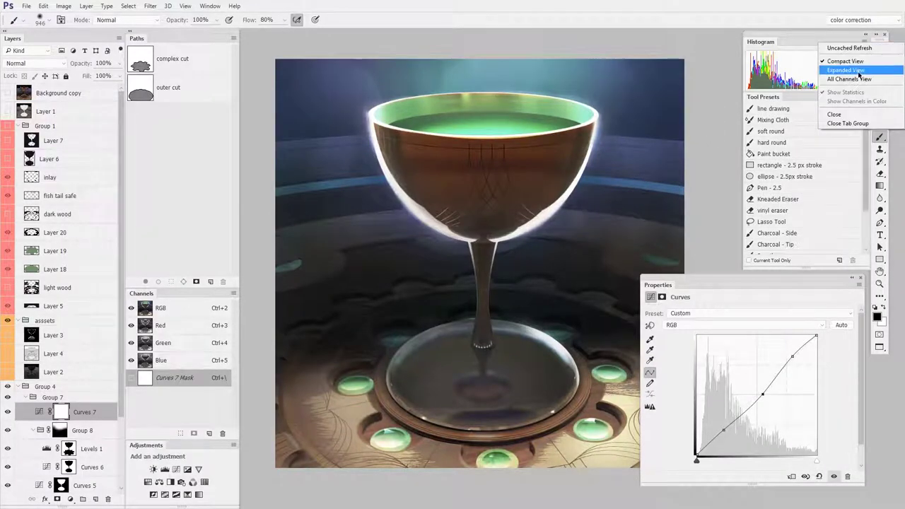
left_click(860, 71)
left_click(797, 56)
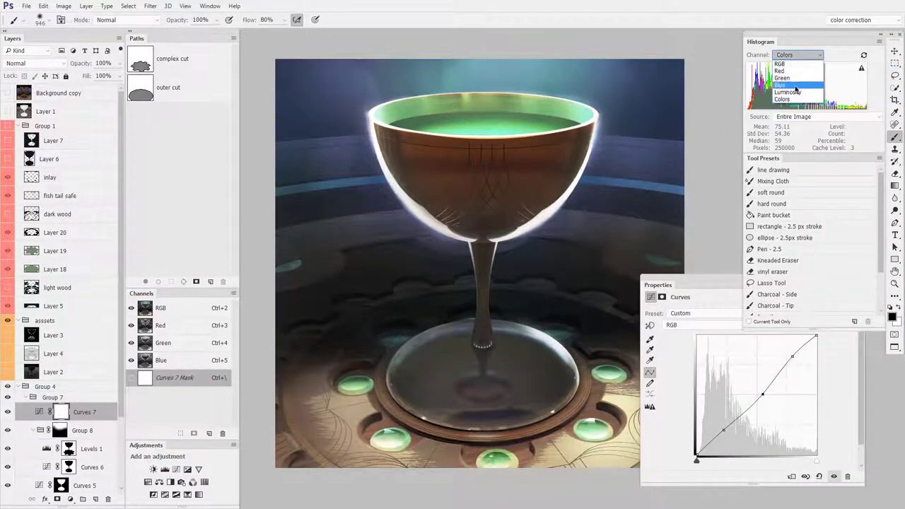
left_click(793, 89)
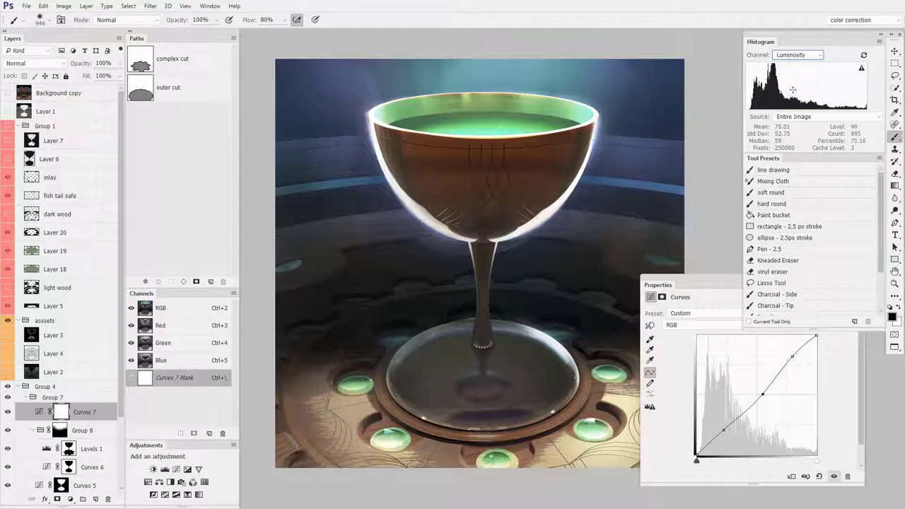
left_click(881, 41)
left_click(861, 62)
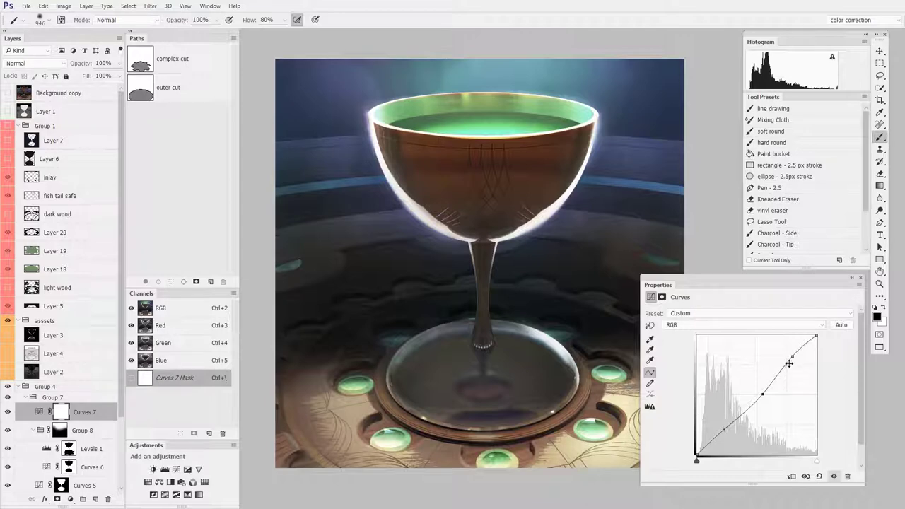
left_click_drag(95, 416, 109, 500)
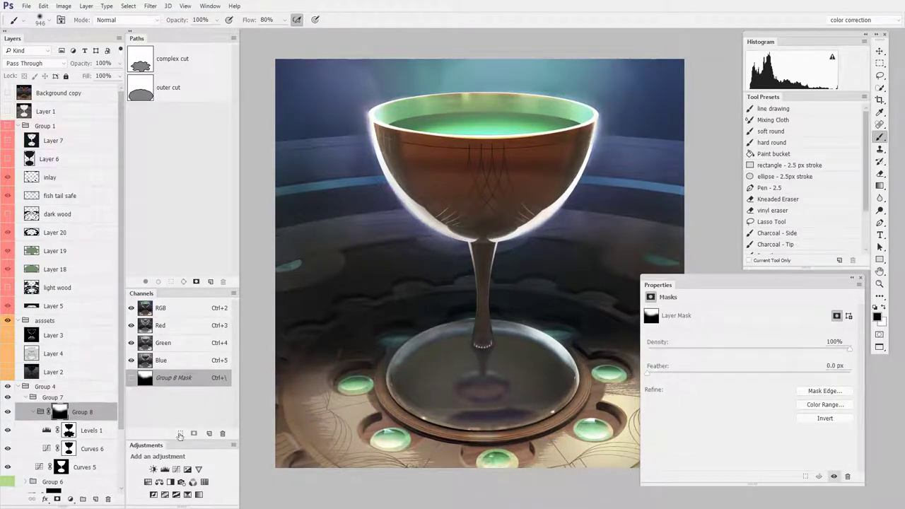
- Add a Levels 2 adjustment in Group 7 with input levels 10, 1.32 and 237
left_click(166, 470)
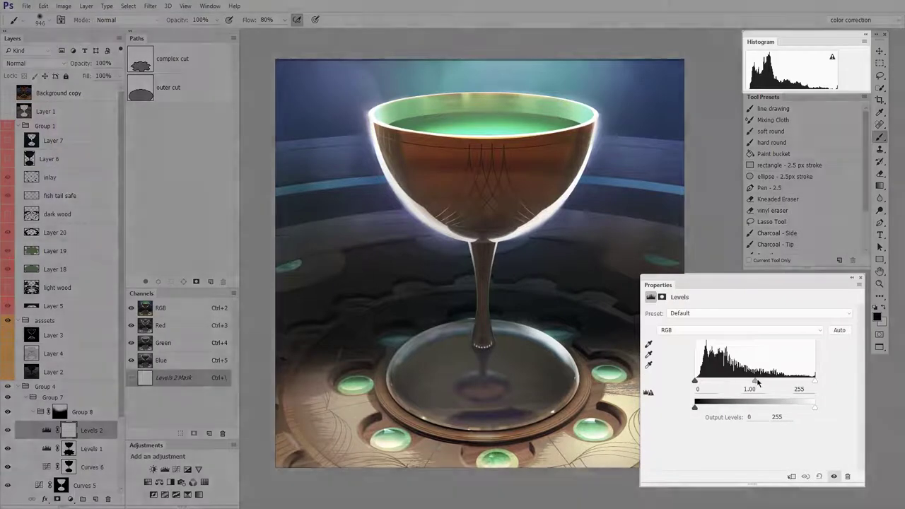
left_click_drag(756, 381, 779, 384)
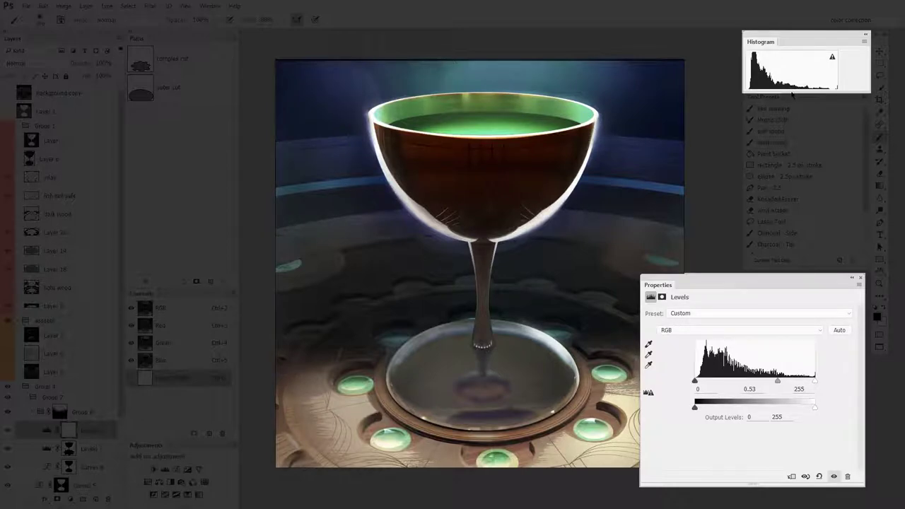
left_click_drag(770, 380, 735, 382)
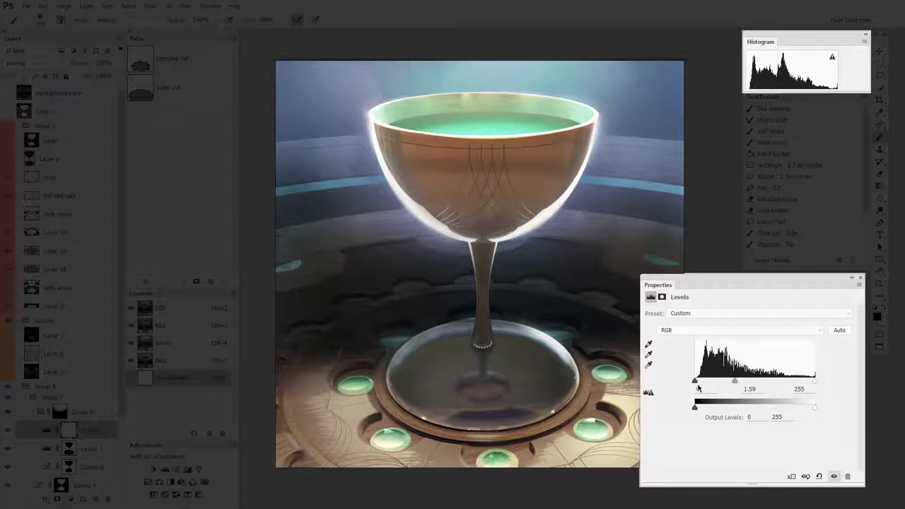
left_click_drag(696, 381, 700, 382)
left_click_drag(816, 382, 806, 383)
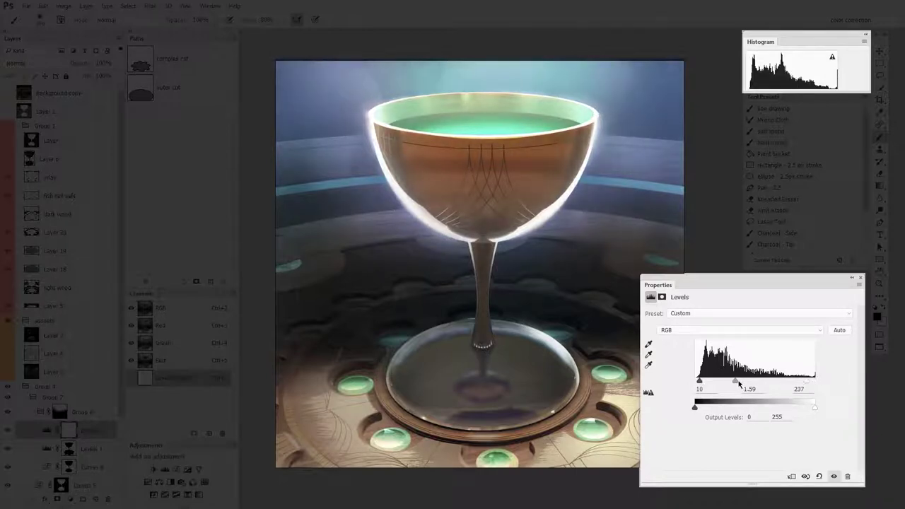
left_click_drag(737, 382, 742, 383)
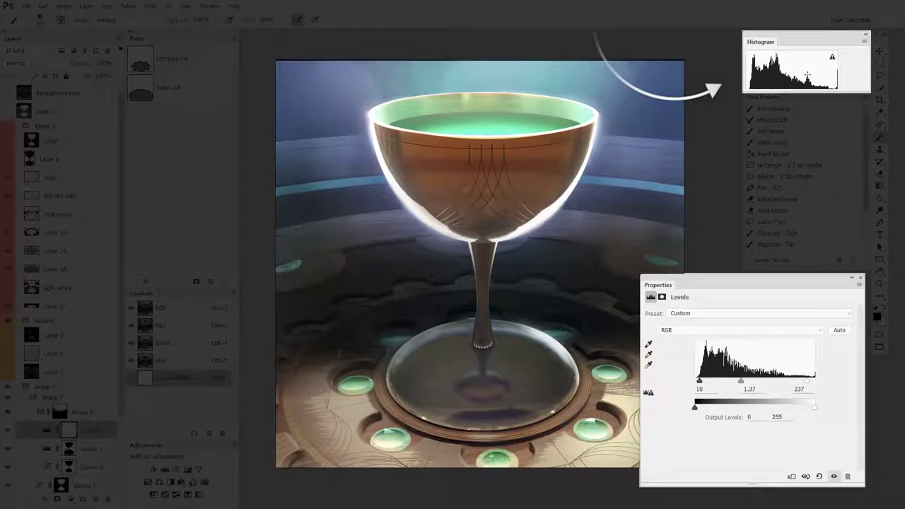
left_click_drag(742, 380, 743, 381)
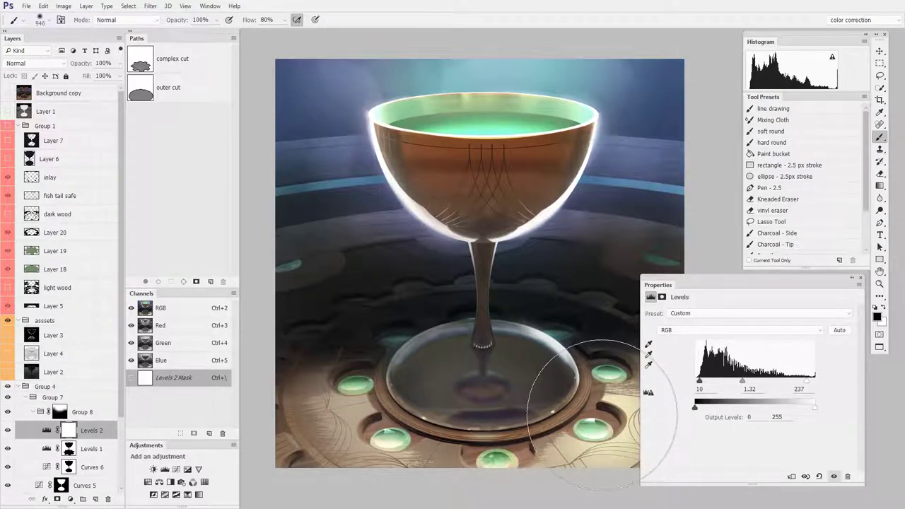
- Collapse and hide Group 7's blue grading, and make Group 6's green grading visible
left_click(26, 397)
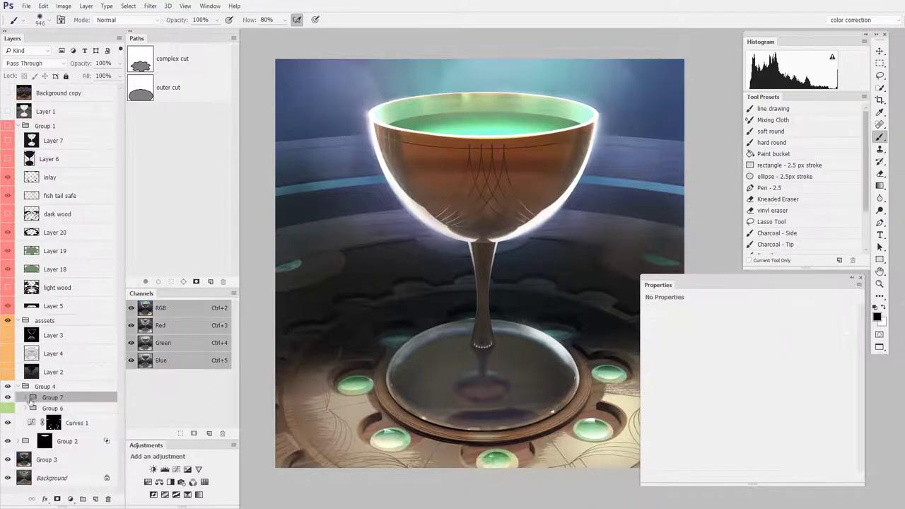
left_click(7, 397)
left_click(8, 409)
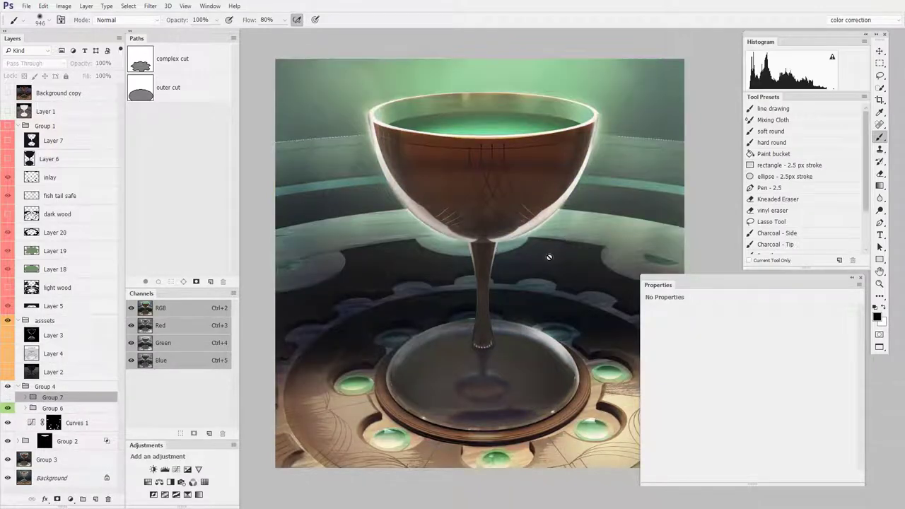
left_click(864, 20)
- Load the ctrl paint record workspace layout
left_click(873, 51)
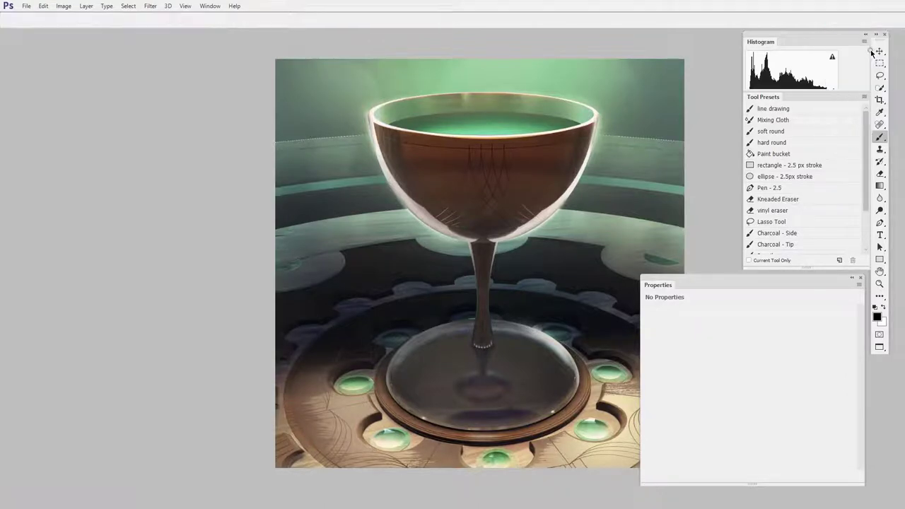